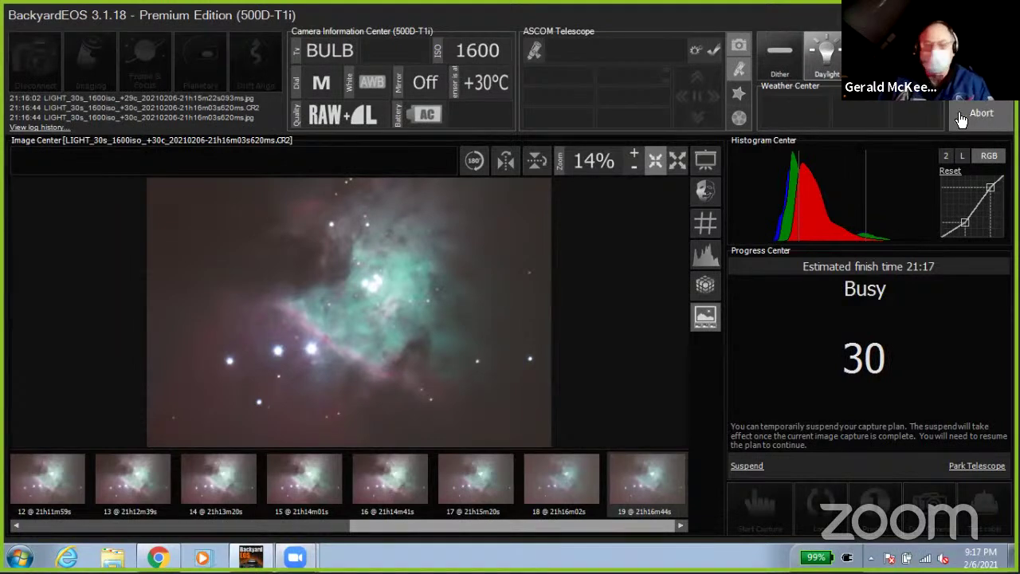
# Abort the running 30-second exposure and switch the camera to Frame & Focus mode.
pyautogui.click(961, 119)
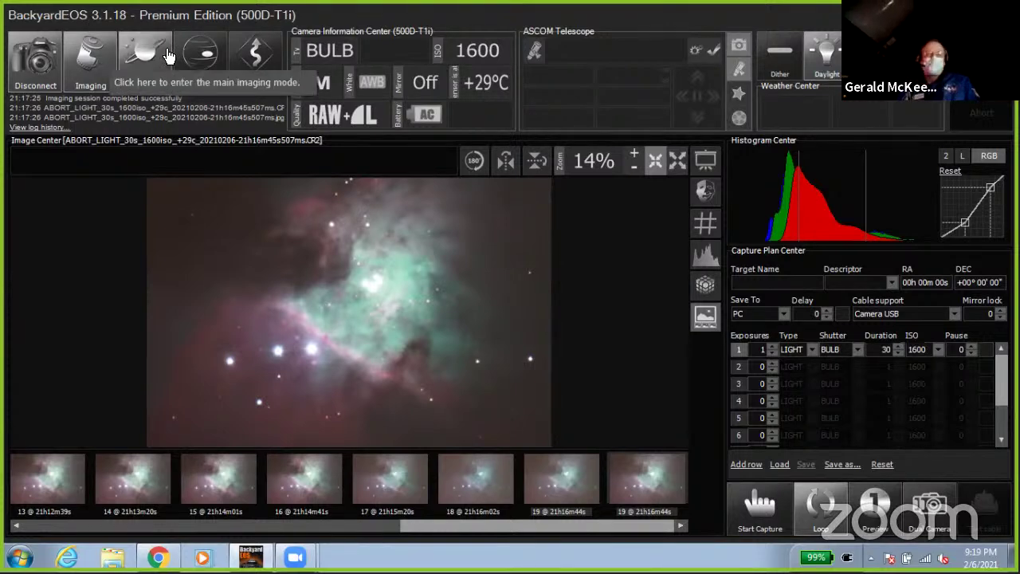
pyautogui.click(154, 53)
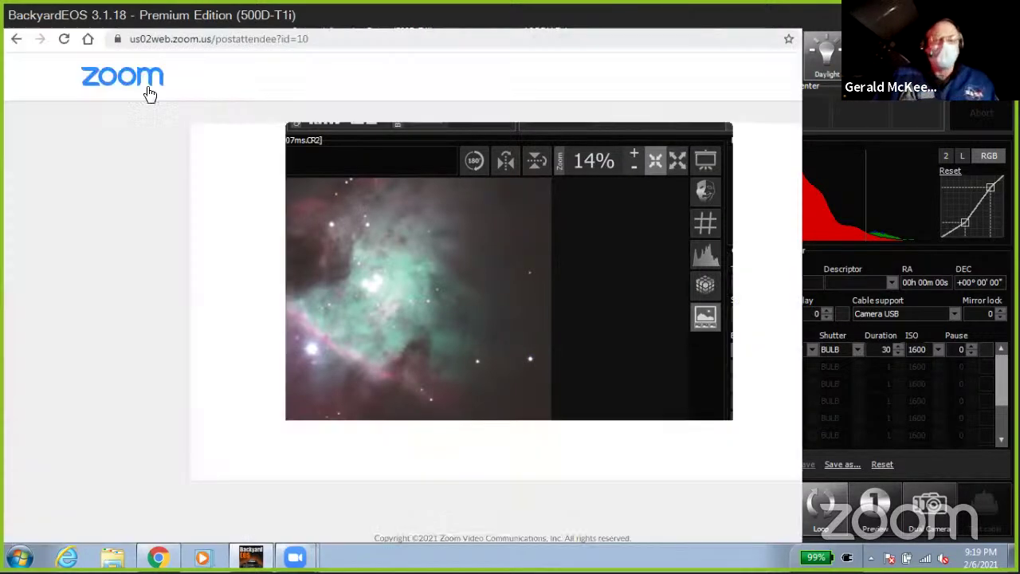
pyautogui.click(239, 11)
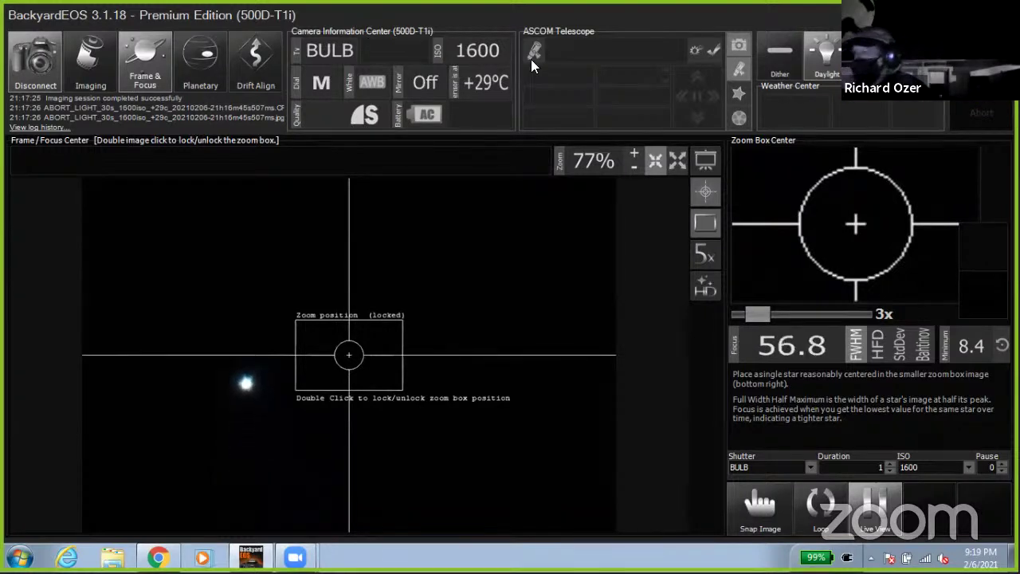
# Hide the zoom box and the crosshair reticle overlays on the live view image.
pyautogui.click(711, 210)
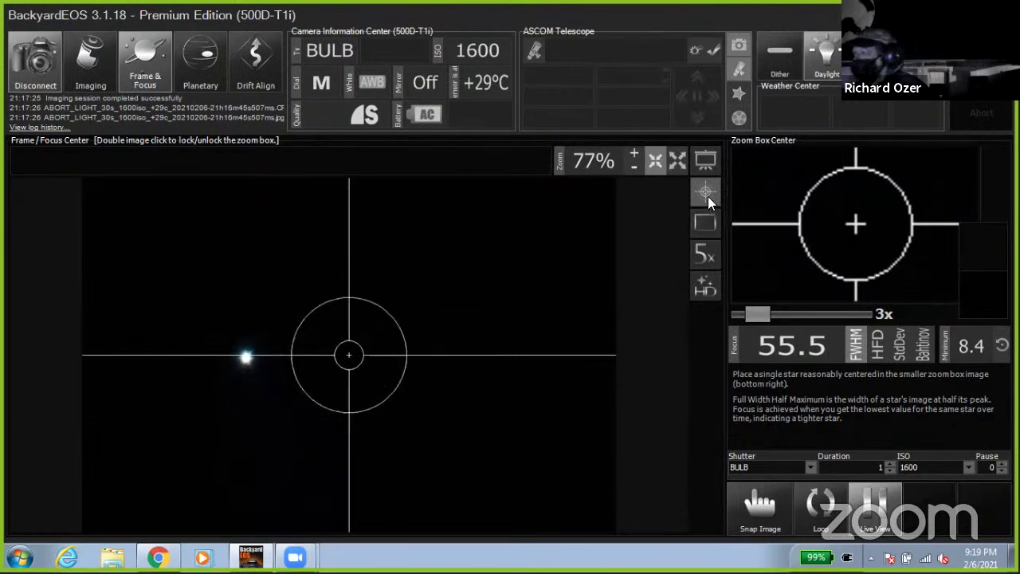
pyautogui.click(708, 196)
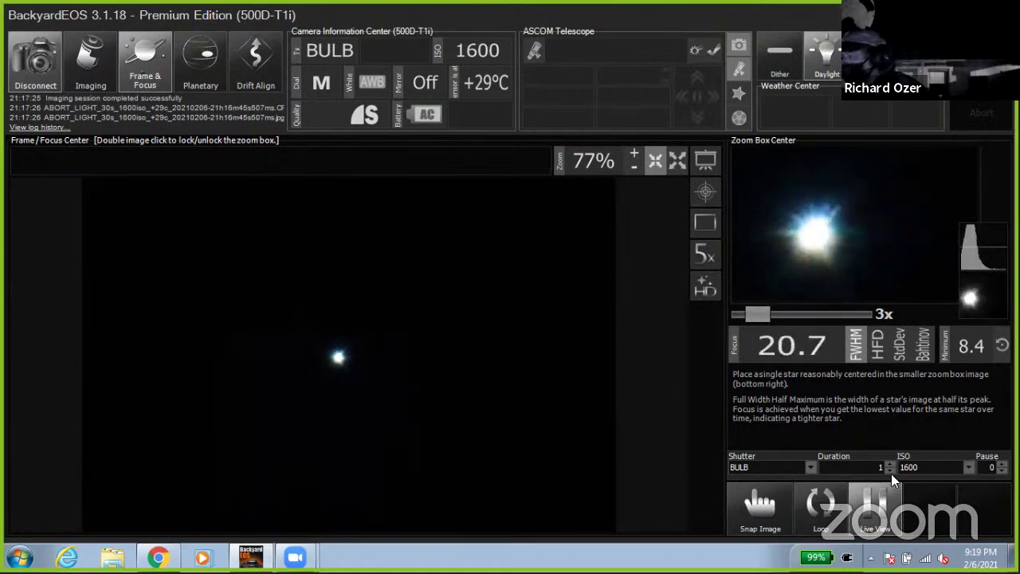
# Try shutter speeds of 1/60, 1/30 and 1/13 on the live view star.
pyautogui.click(809, 467)
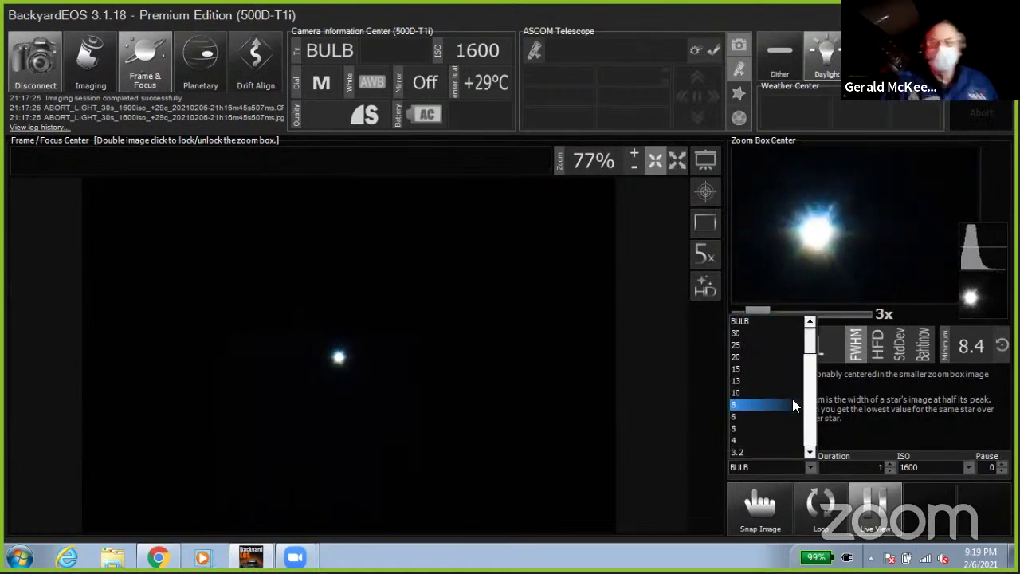
pyautogui.moveTo(812, 346); pyautogui.dragTo(819, 400)
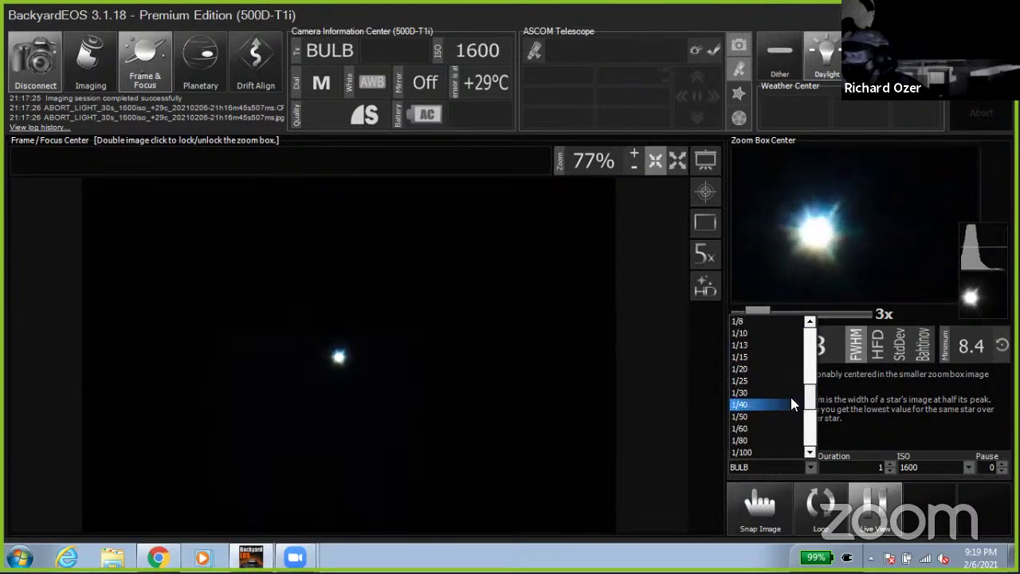
pyautogui.click(764, 429)
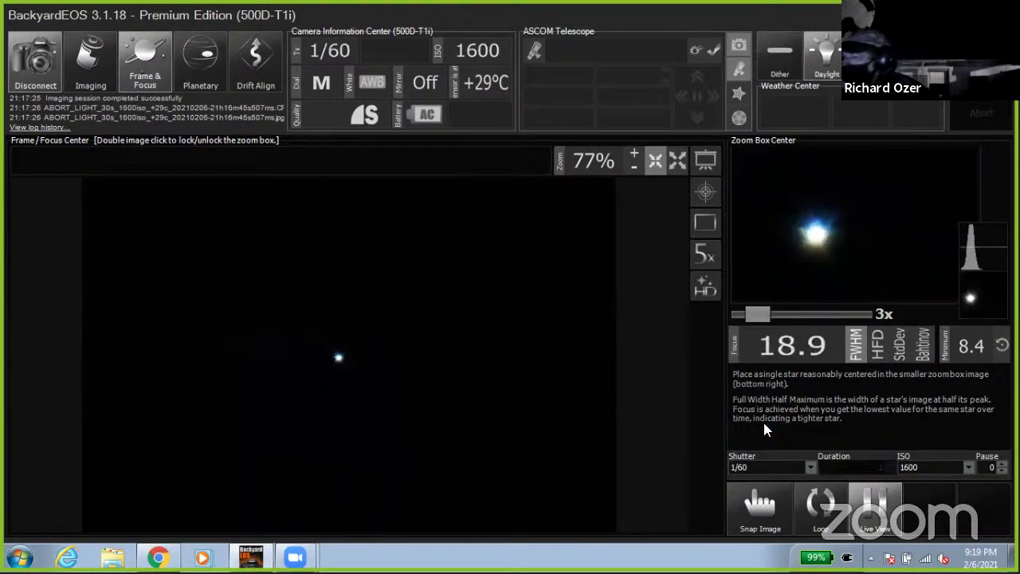
pyautogui.click(810, 465)
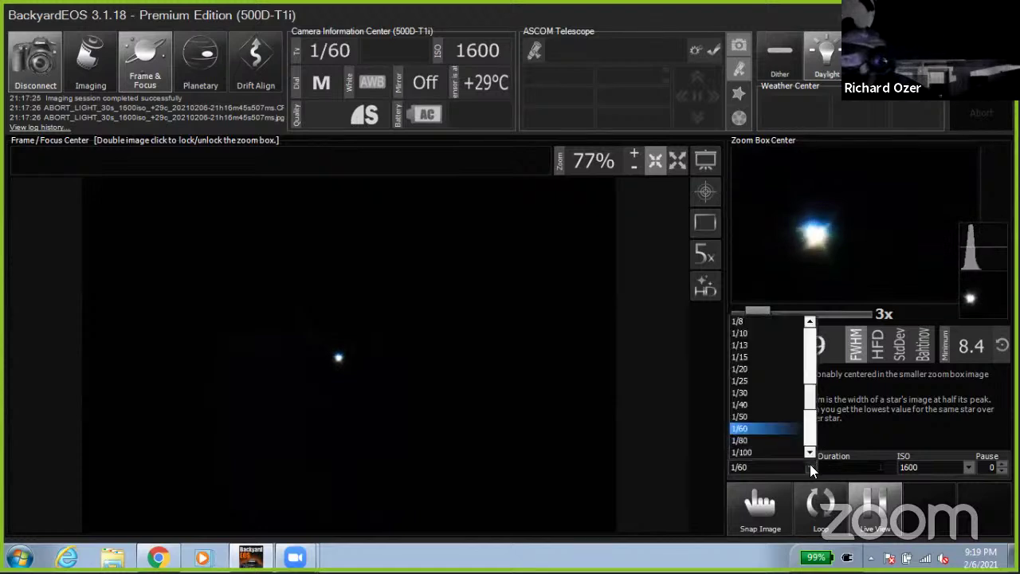
pyautogui.click(757, 392)
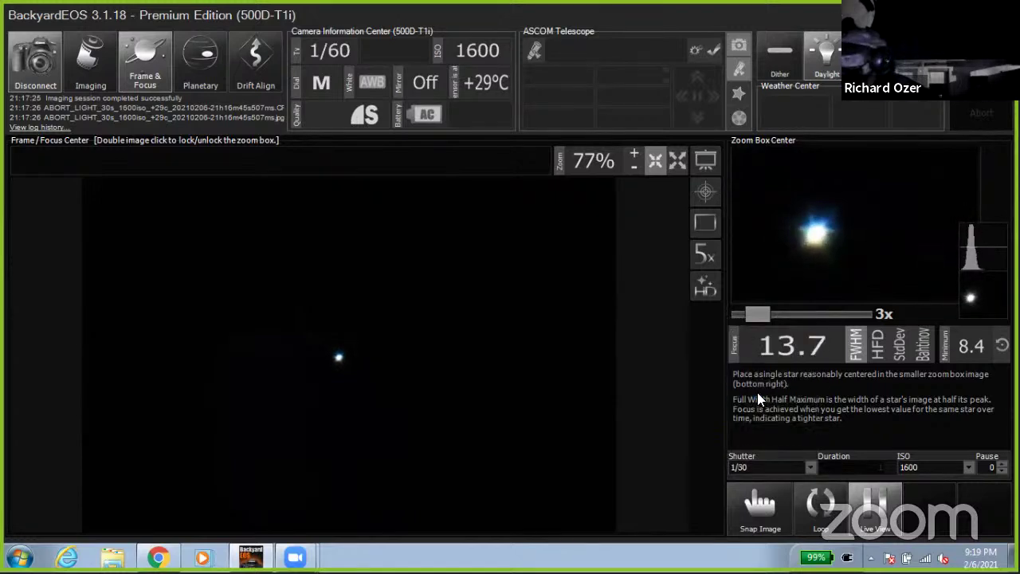
pyautogui.click(809, 467)
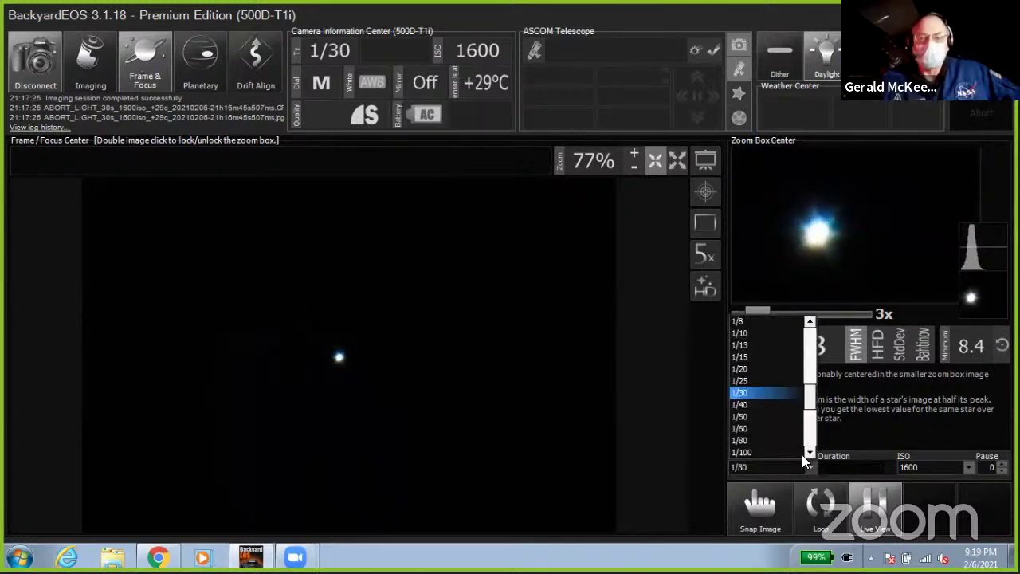
pyautogui.click(752, 344)
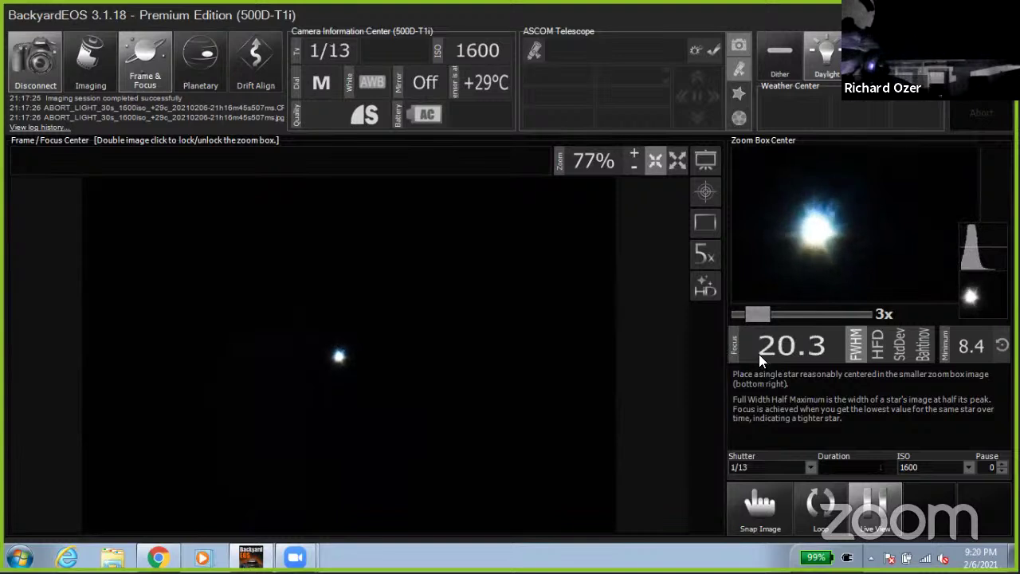
# Set the live view shutter speed to 1/8.
pyautogui.click(810, 467)
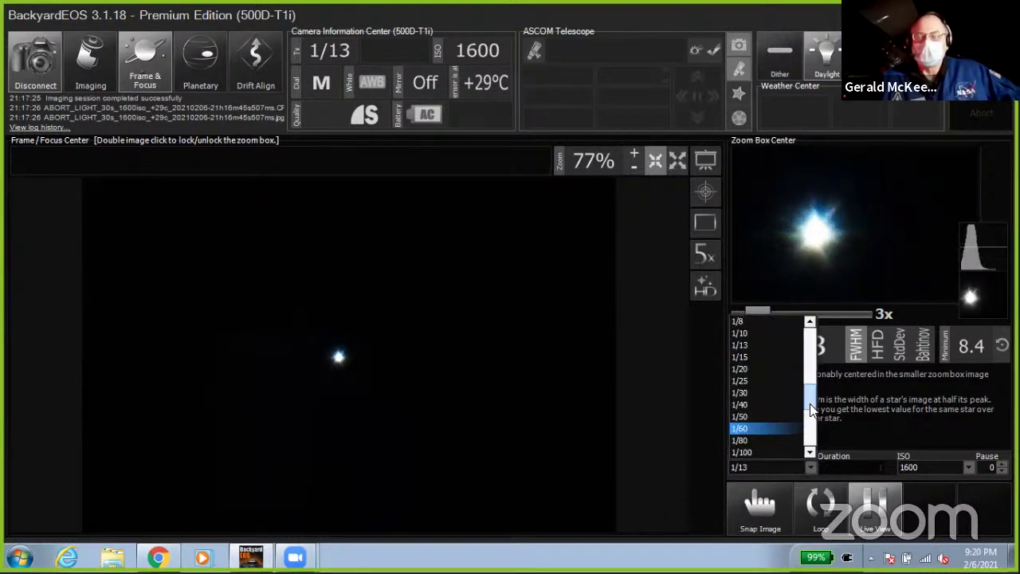
pyautogui.scroll(2, 809, 391)
pyautogui.click(780, 394)
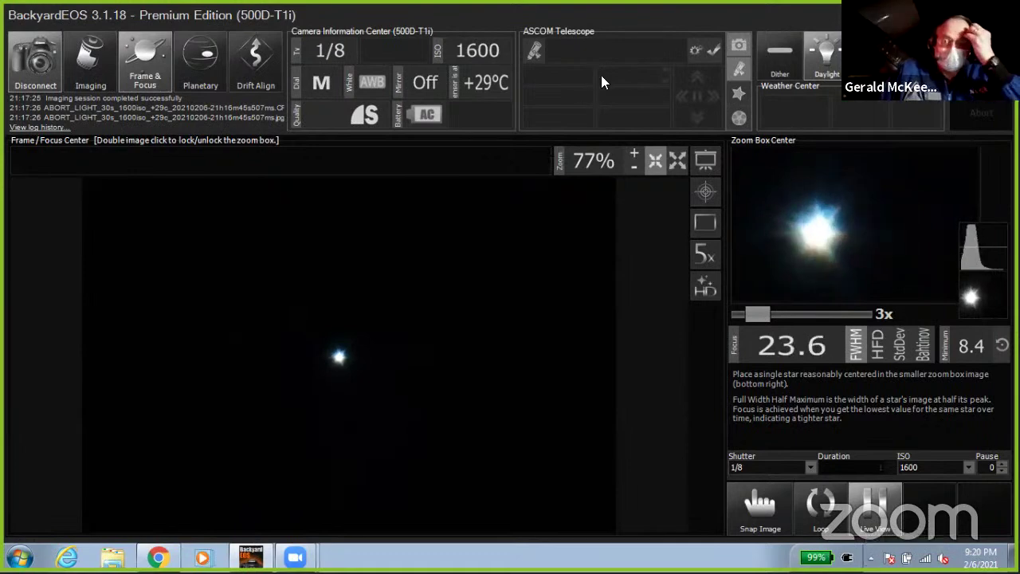
# Magnify the live view of the star to 212%.
pyautogui.click(634, 155)
pyautogui.click(634, 154)
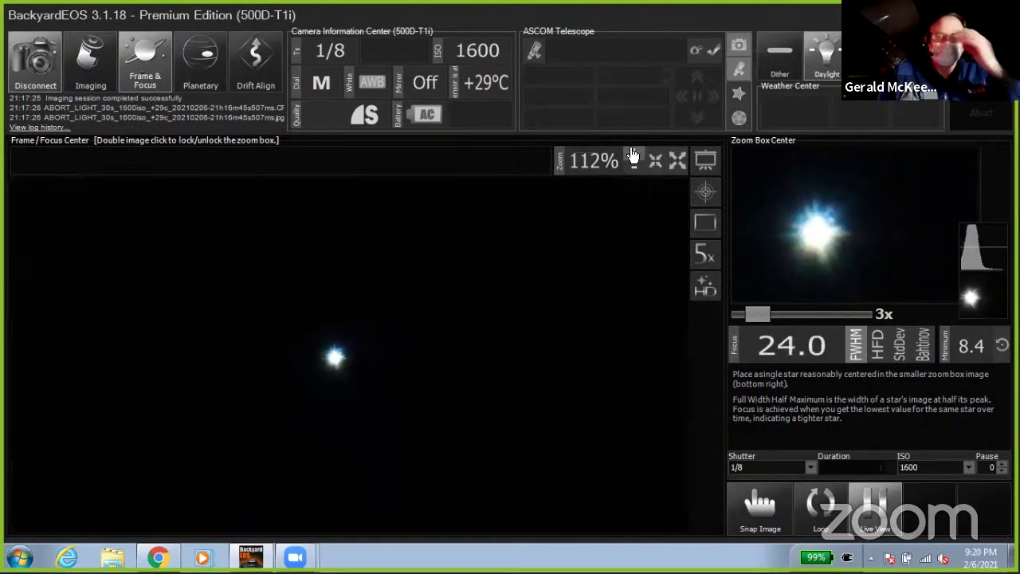
pyautogui.click(634, 155)
pyautogui.click(634, 154)
pyautogui.click(634, 155)
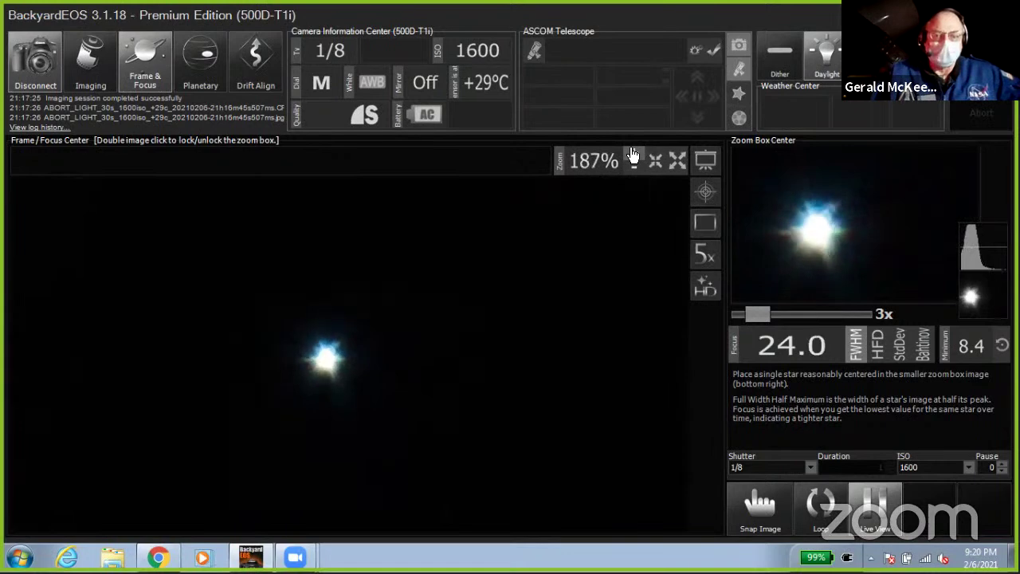
pyautogui.click(634, 155)
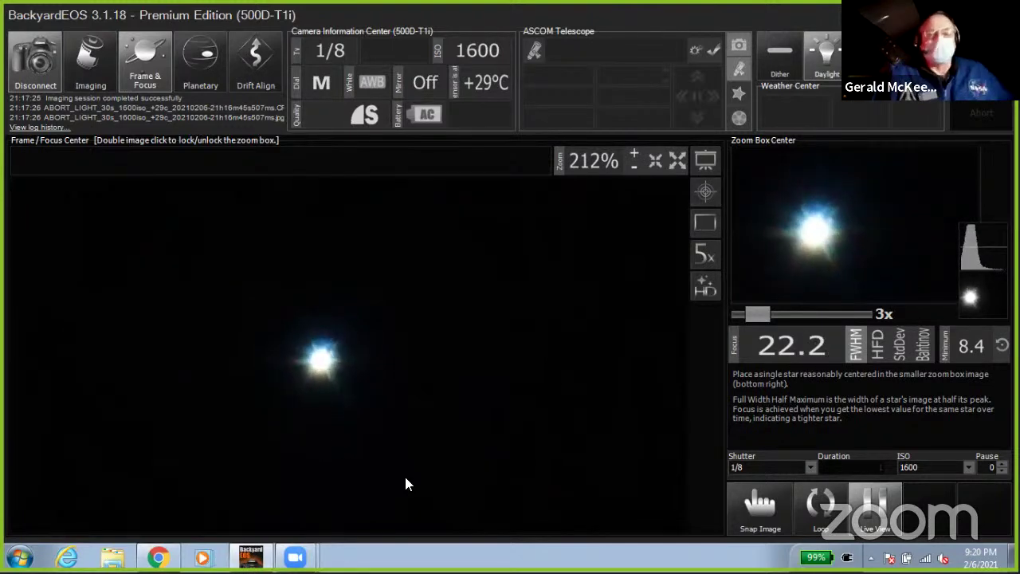
# Reduce the live view ISO to 800 and further to 400.
pyautogui.click(967, 468)
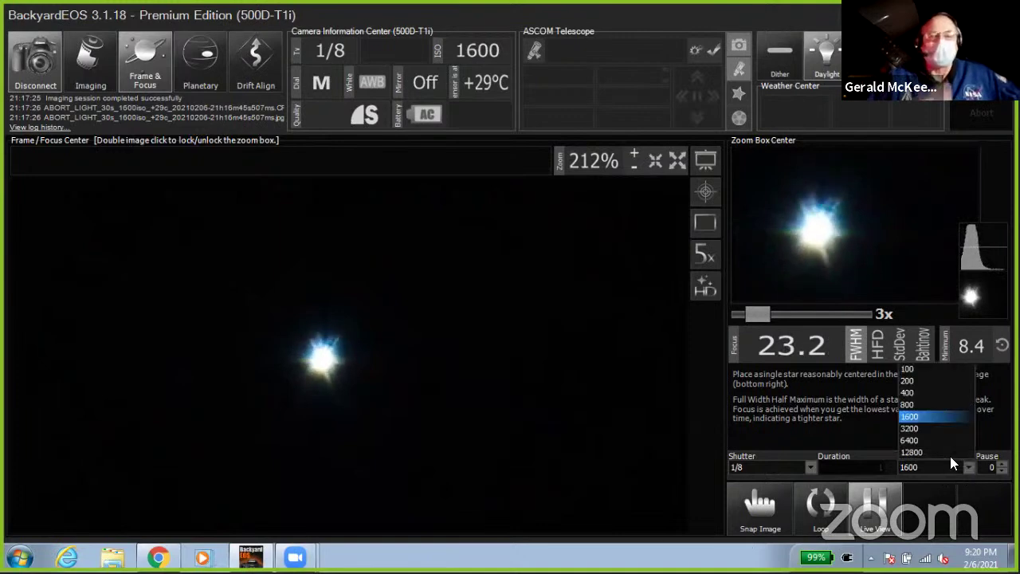
pyautogui.click(903, 405)
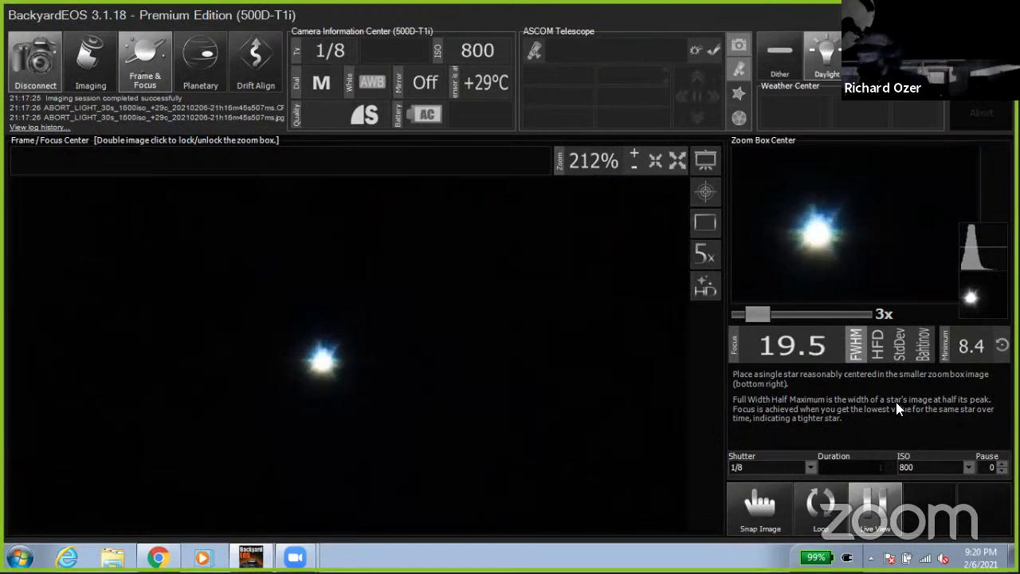
pyautogui.click(969, 466)
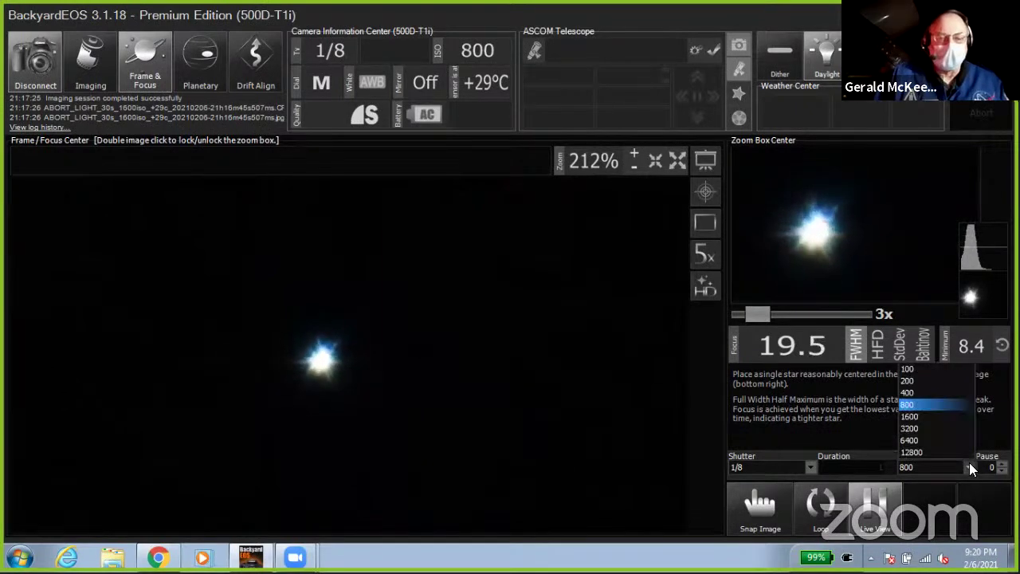
pyautogui.click(931, 393)
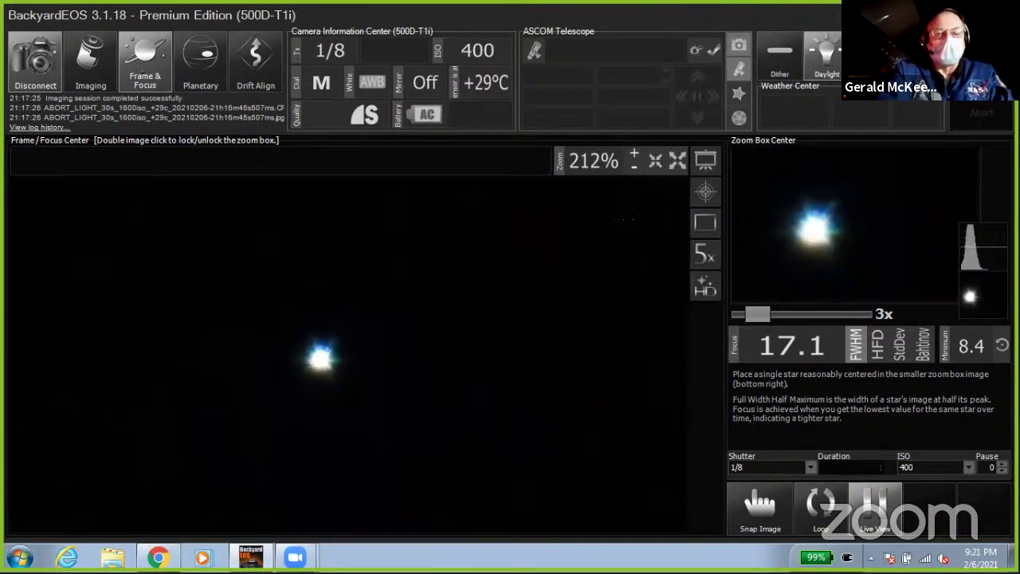
# Magnify the live view to 262% and raise the contrast to 16 in the HD image adjustments.
pyautogui.click(642, 160)
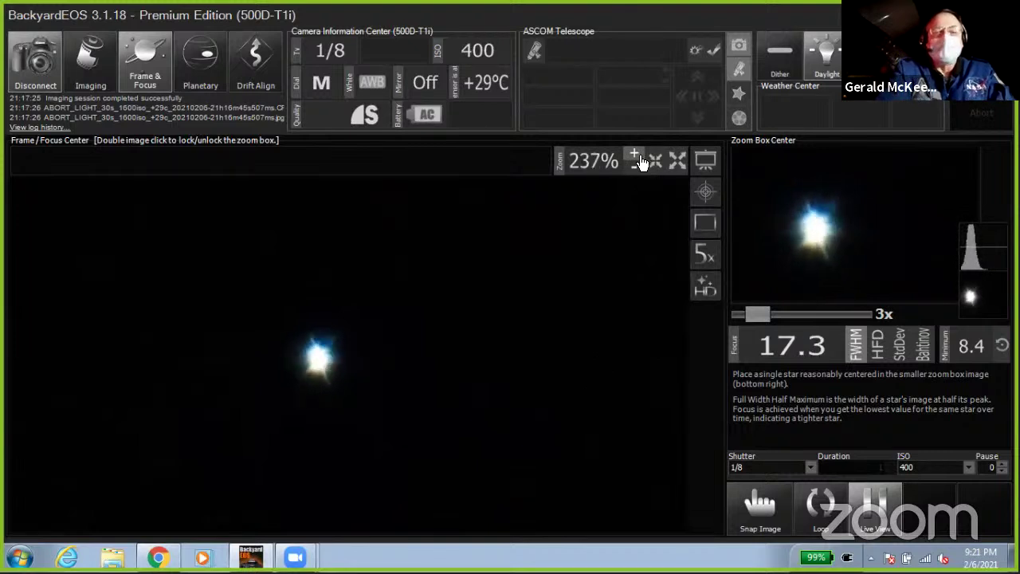
pyautogui.click(642, 159)
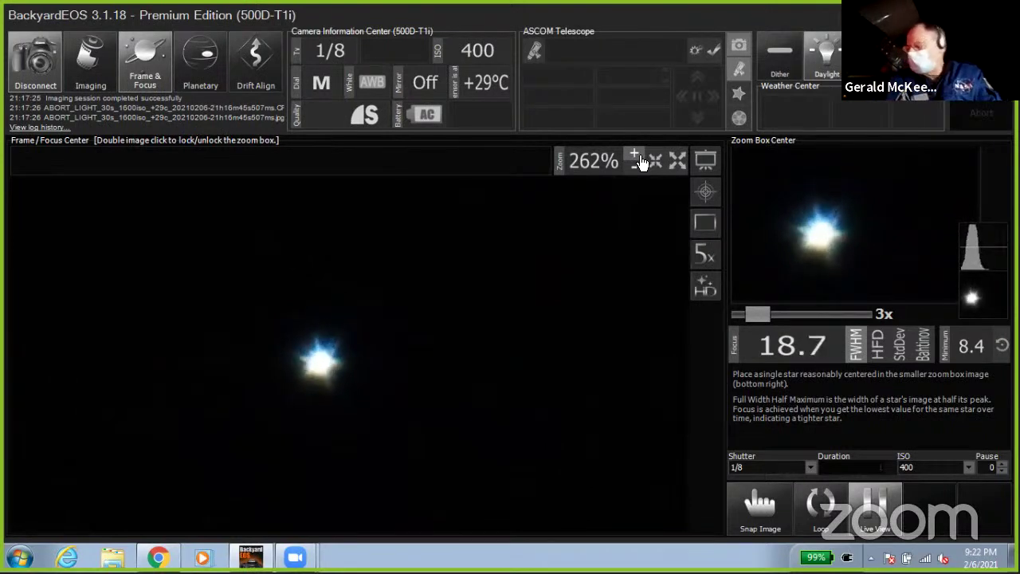
pyautogui.click(706, 287)
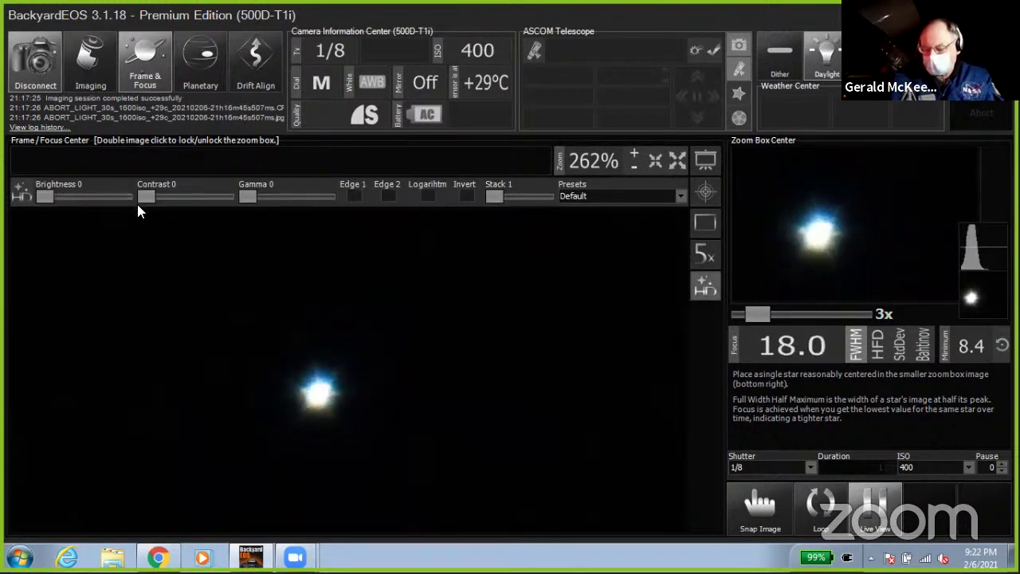
pyautogui.moveTo(147, 194); pyautogui.dragTo(157, 197)
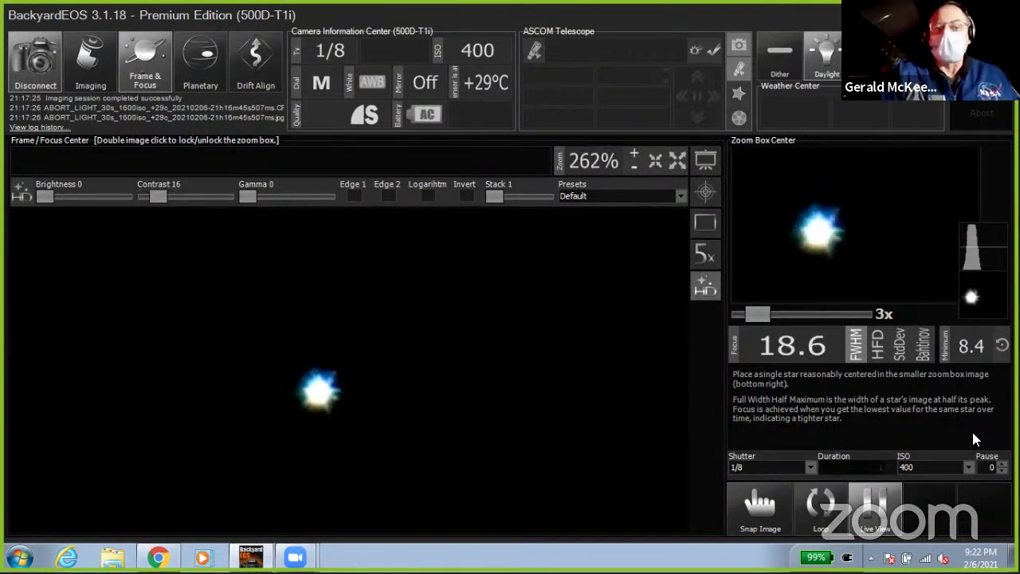
# Set the shutter speed to 1/5 and check the other available speeds without changing it.
pyautogui.click(810, 467)
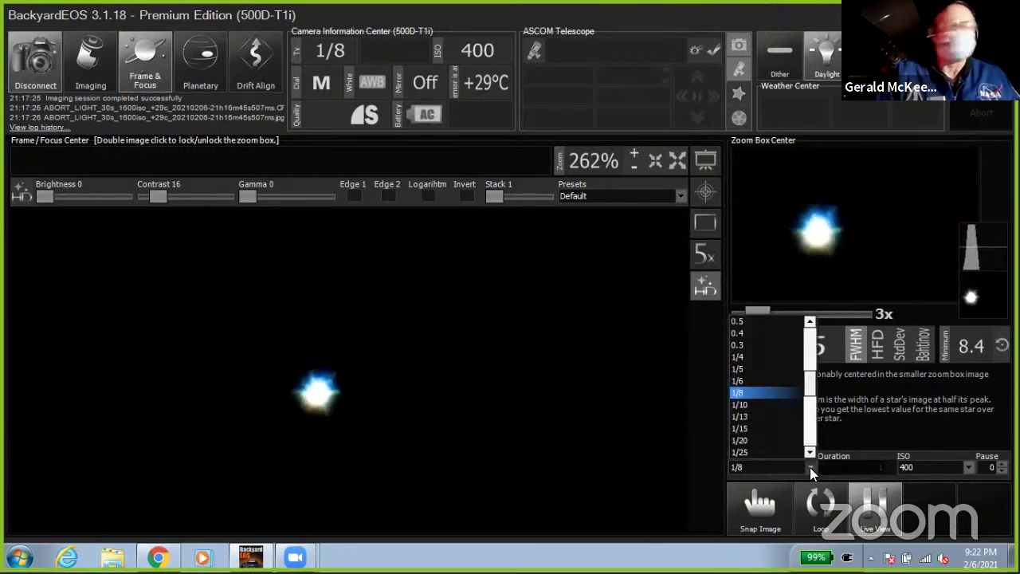
pyautogui.click(786, 368)
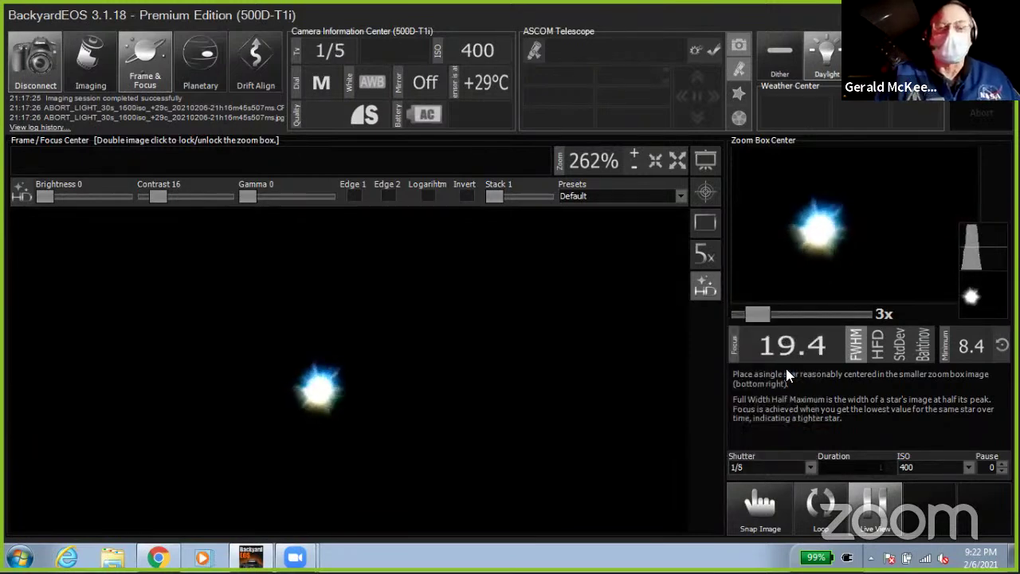
pyautogui.click(810, 467)
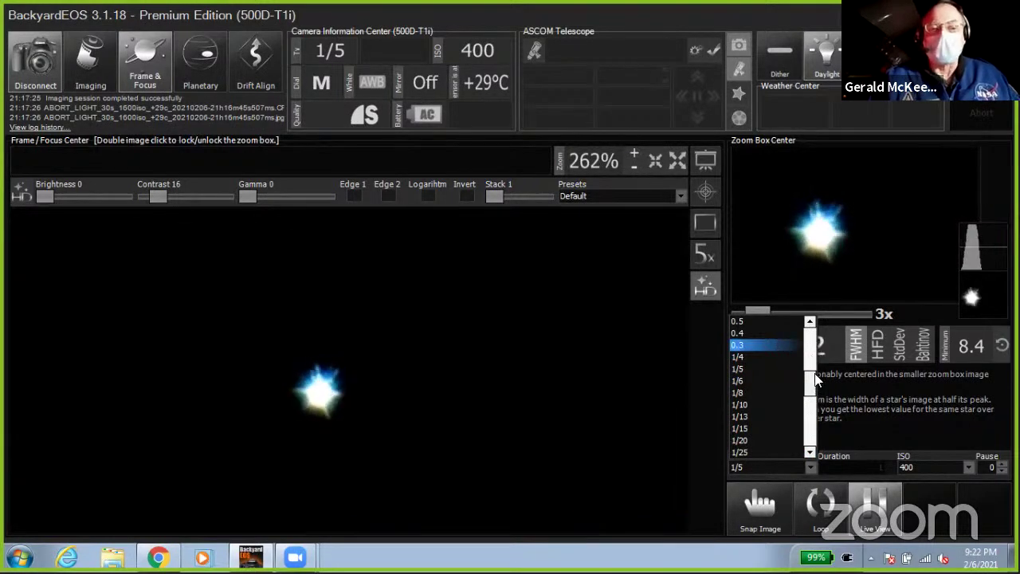
pyautogui.scroll(-1, 814, 388)
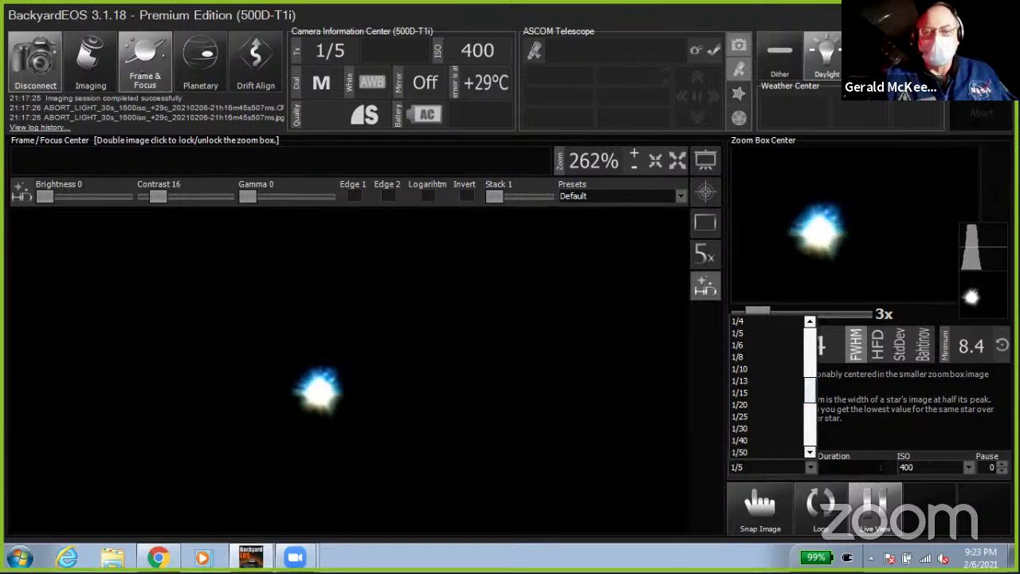
pyautogui.press('Escape')
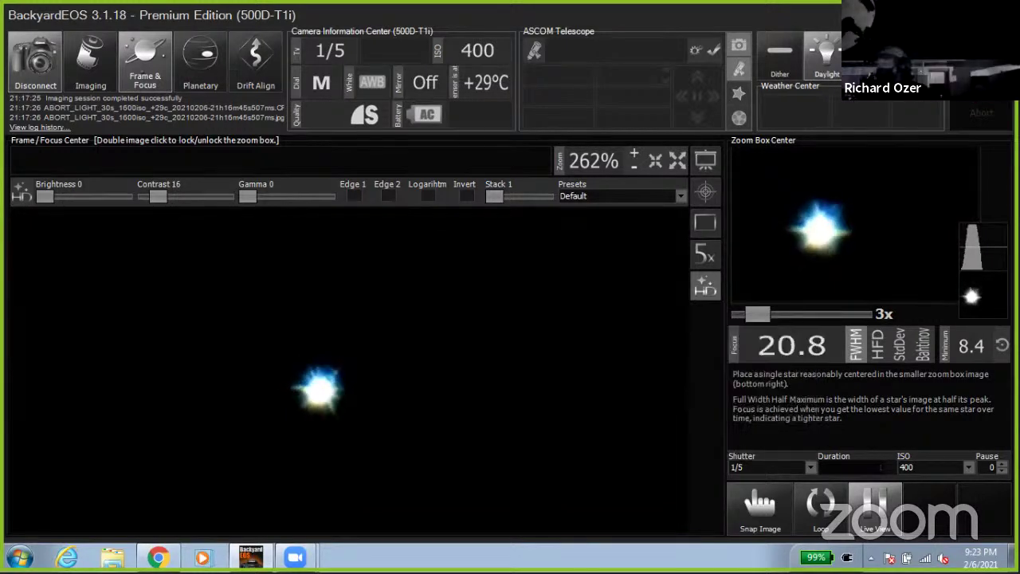
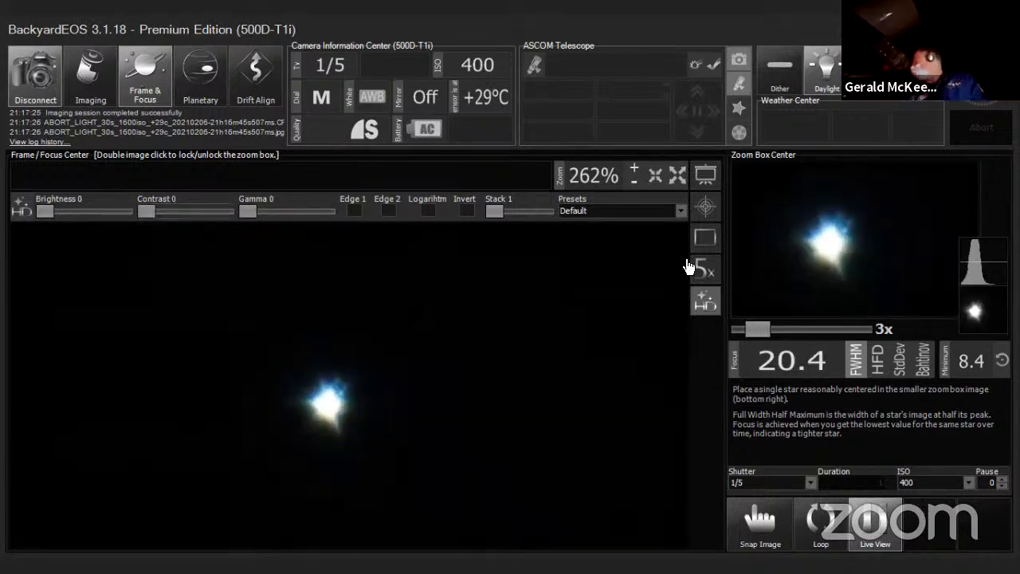
# Reduce the live view magnification to 80% to look for the target across the whole frame.
pyautogui.click(638, 188)
pyautogui.click(637, 188)
pyautogui.click(638, 189)
pyautogui.click(638, 188)
pyautogui.click(638, 189)
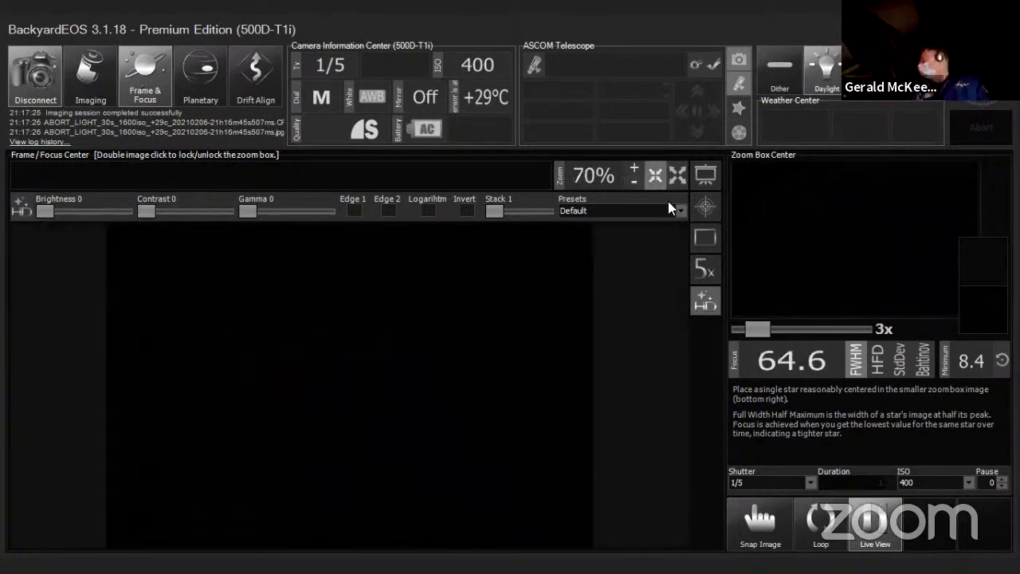
pyautogui.click(636, 170)
pyautogui.click(635, 172)
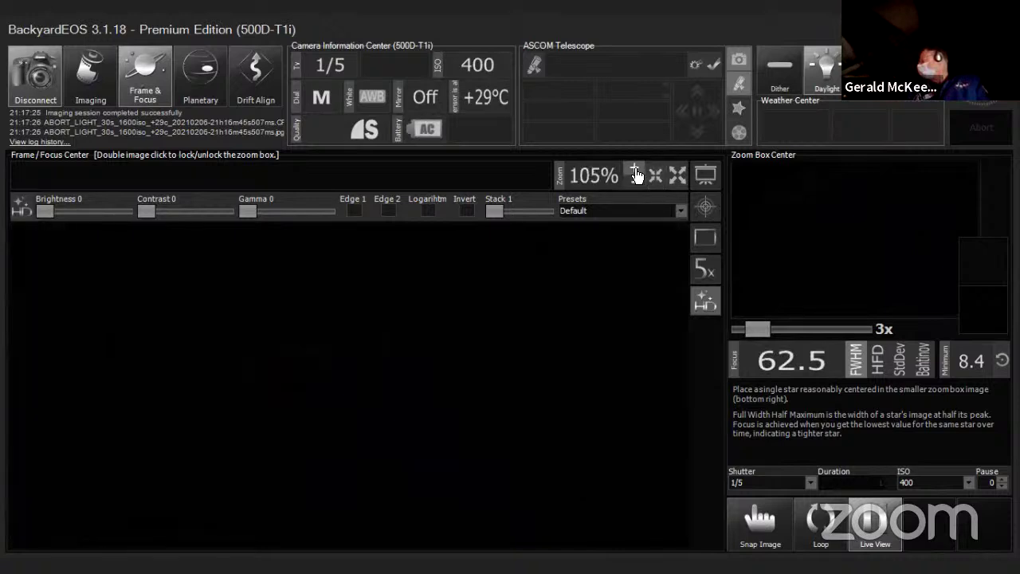
pyautogui.click(635, 182)
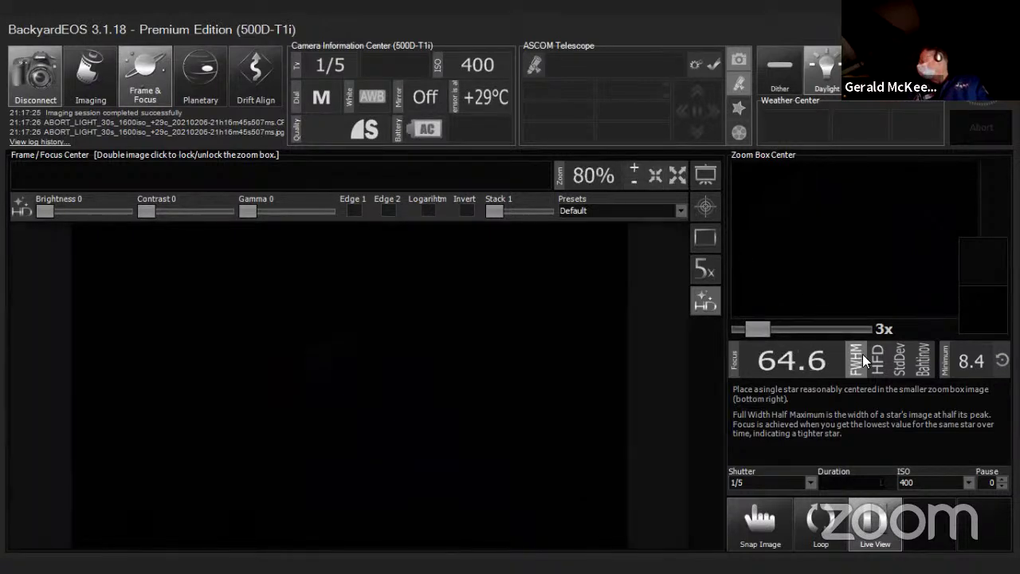
# Look through the longer shutter speeds available for live view.
pyautogui.click(810, 481)
pyautogui.scroll(-4, 813, 424)
pyautogui.moveTo(813, 430); pyautogui.dragTo(811, 368)
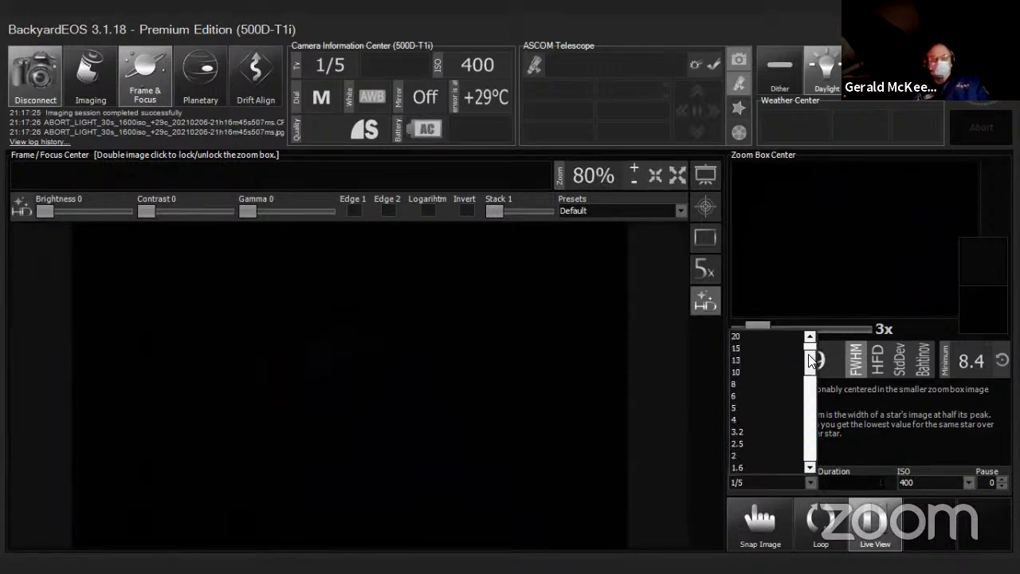
pyautogui.scroll(2, 777, 362)
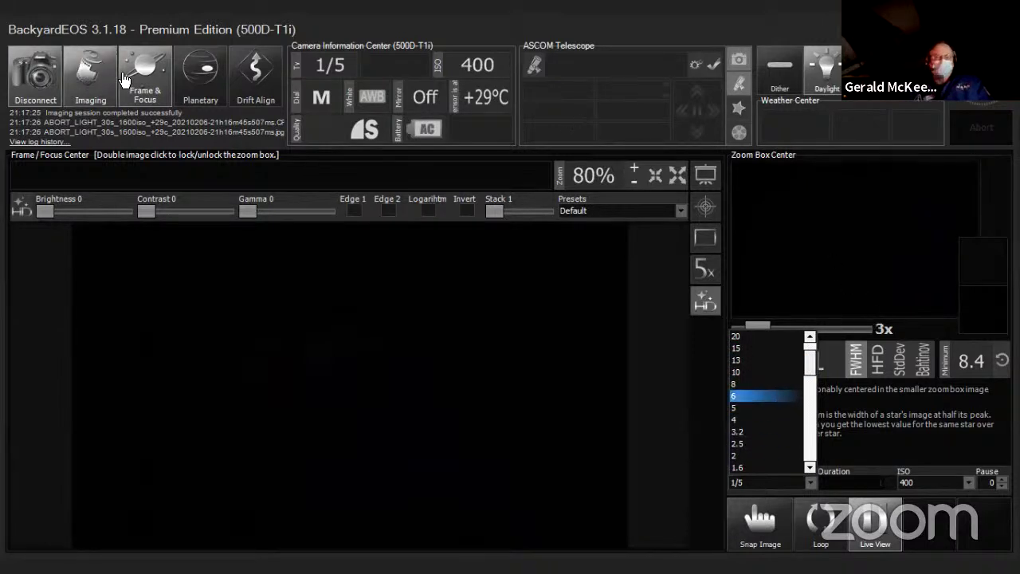
# Switch to imaging mode and capture one BULB light frame with the duration set to 15 seconds.
pyautogui.click(91, 78)
pyautogui.click(91, 78)
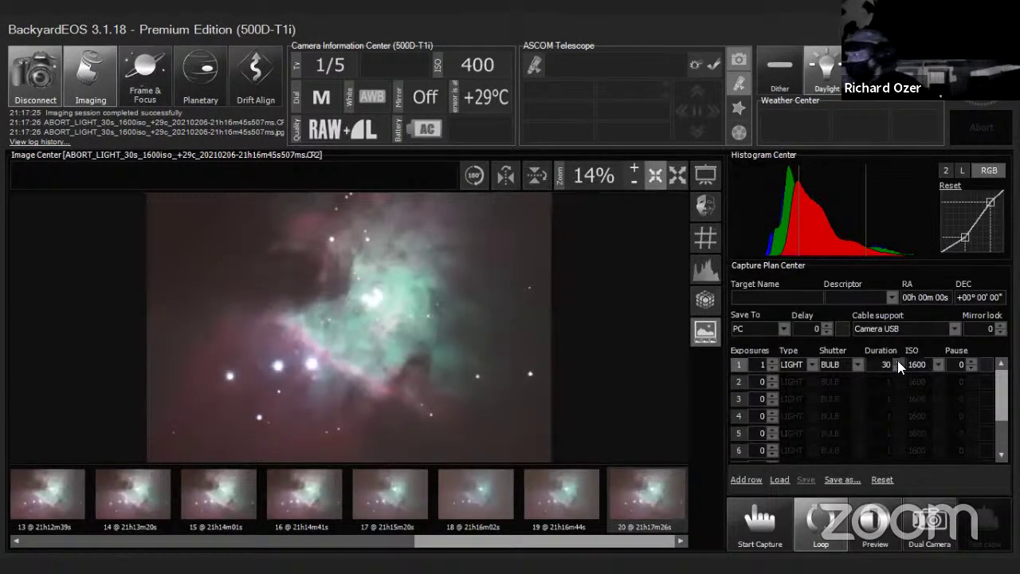
pyautogui.click(898, 365)
pyautogui.click(760, 520)
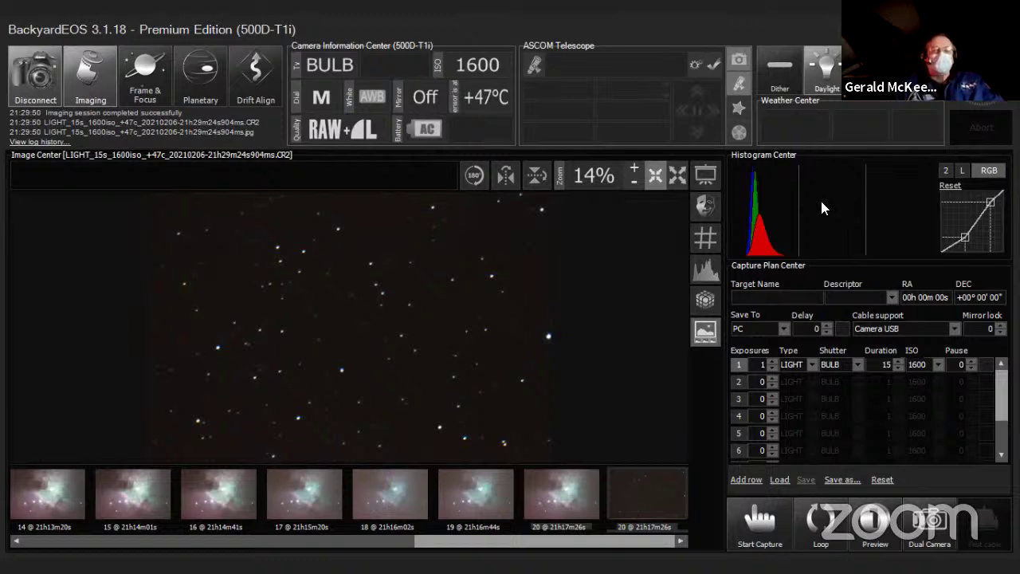
# Capture a looped series of light frames under the target name M46 and end it by aborting the session.
pyautogui.write('M46')
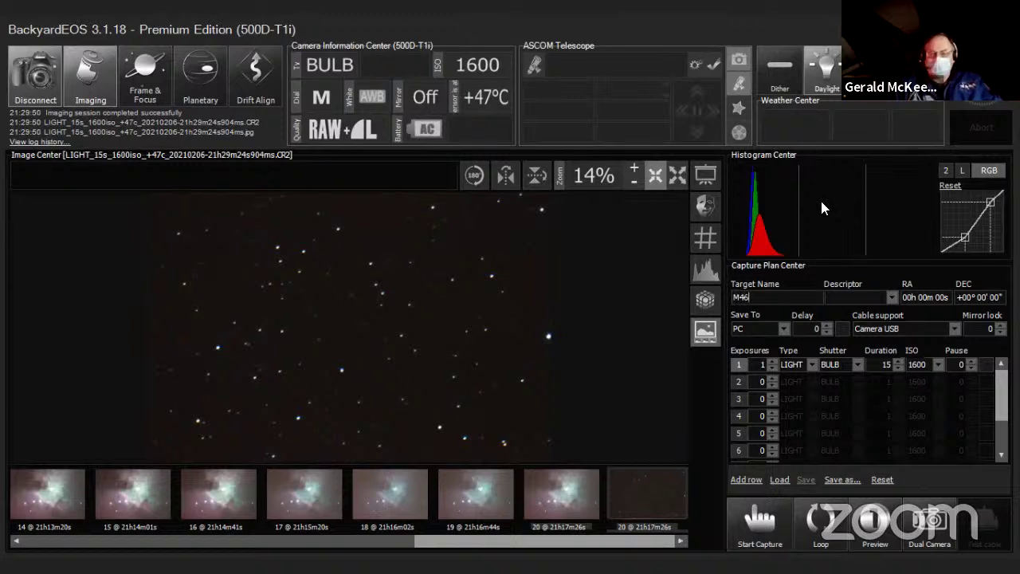
pyautogui.click(821, 522)
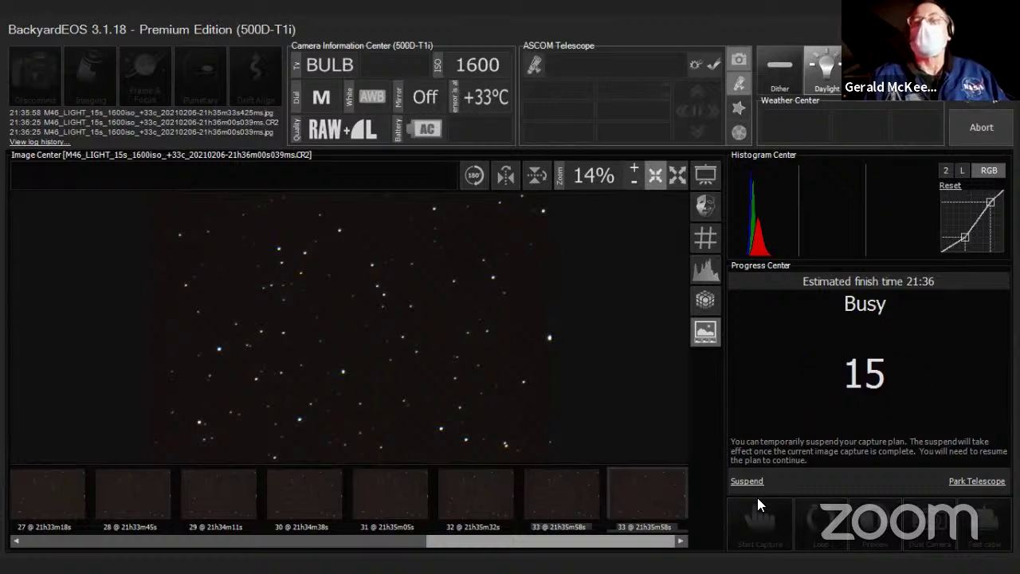
pyautogui.click(980, 146)
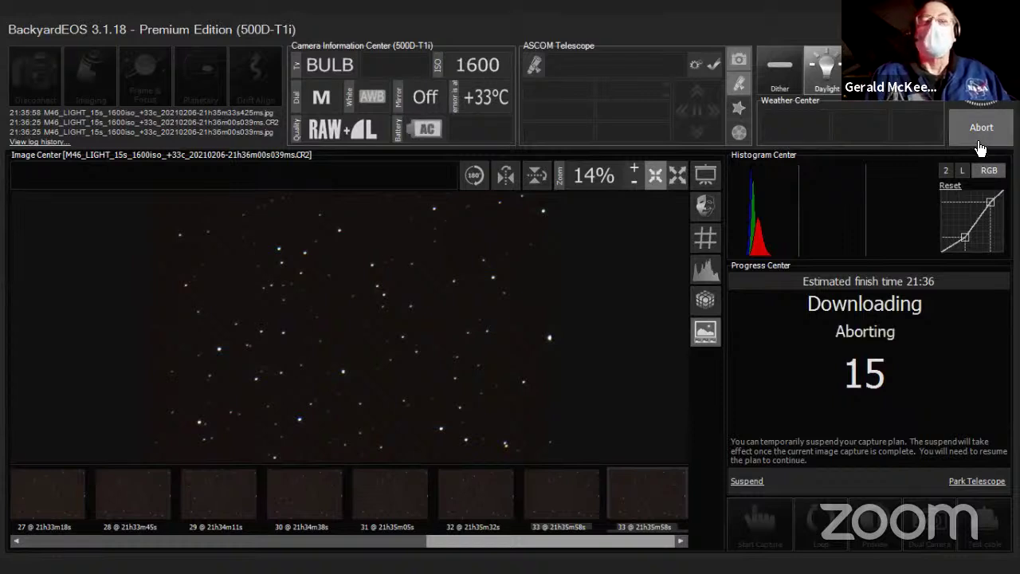